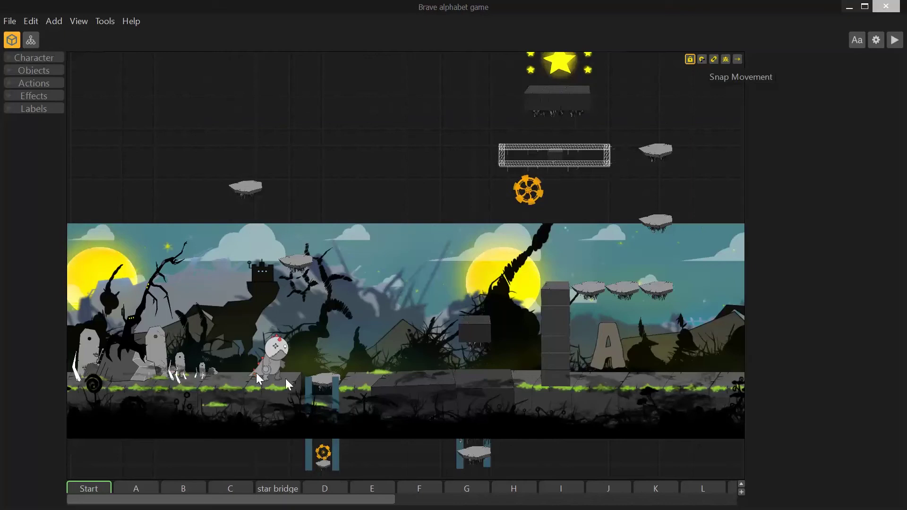
- Drag the dinosaur character right so it stands on the ground beside the letter A
mouse_move(269, 361)
mouse_down()
mouse_move(389, 364)
mouse_move(268, 184)
mouse_move(544, 88)
mouse_move(667, 291)
mouse_up()
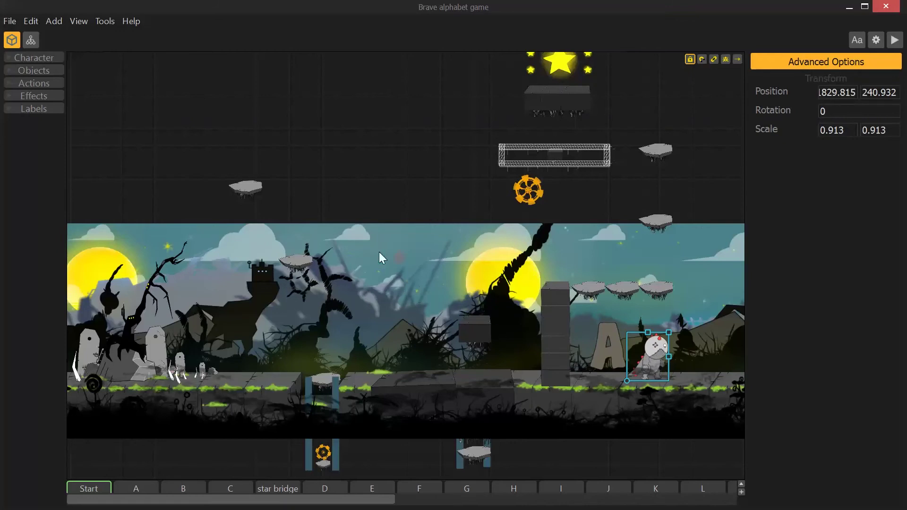
- In the Gameplay settings, resize the game frame to a small rectangle and confirm
click(876, 41)
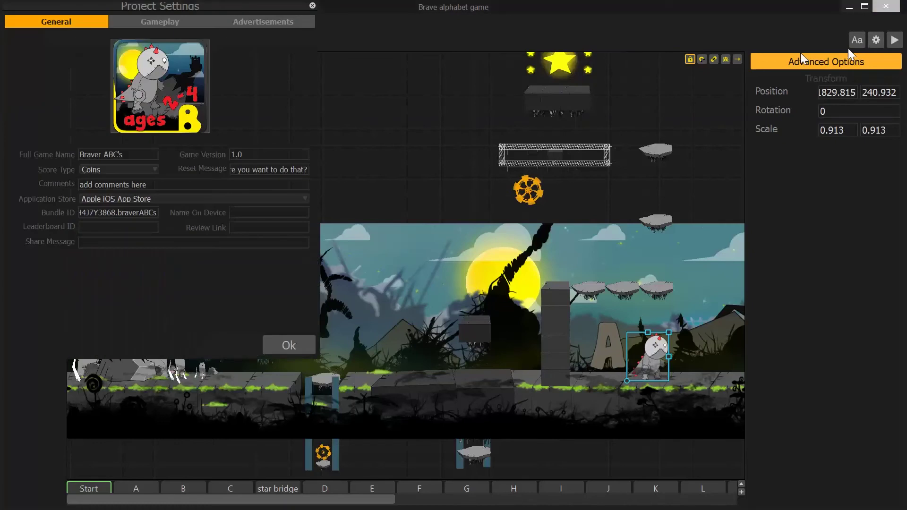
click(159, 21)
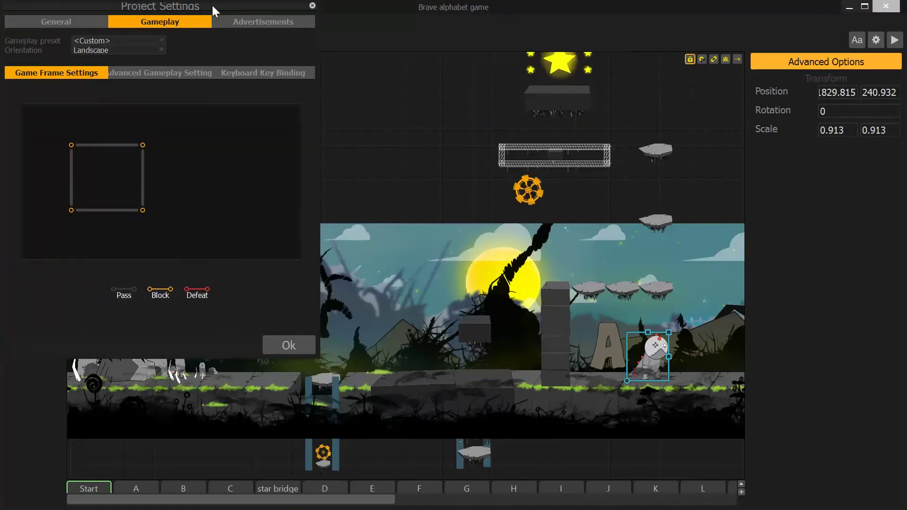
drag(212, 5, 310, 81)
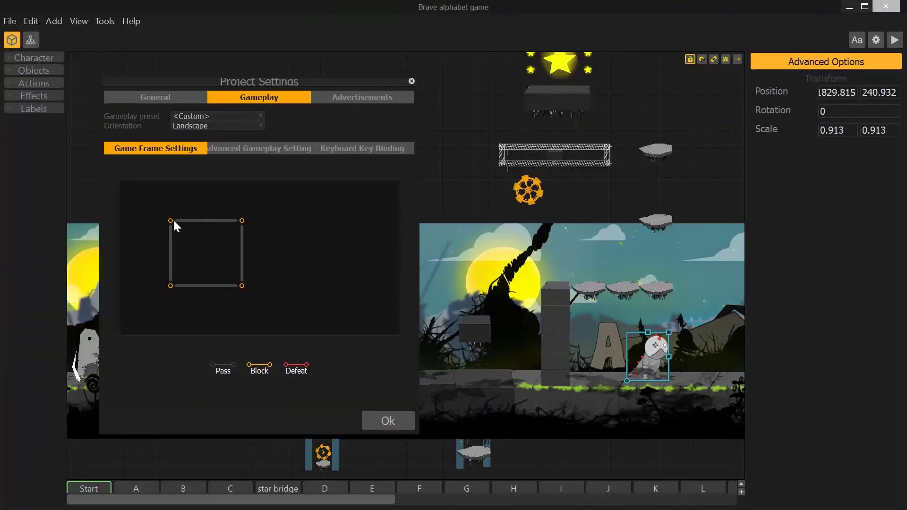
mouse_move(171, 220)
mouse_down()
mouse_move(168, 181)
mouse_move(120, 183)
mouse_up()
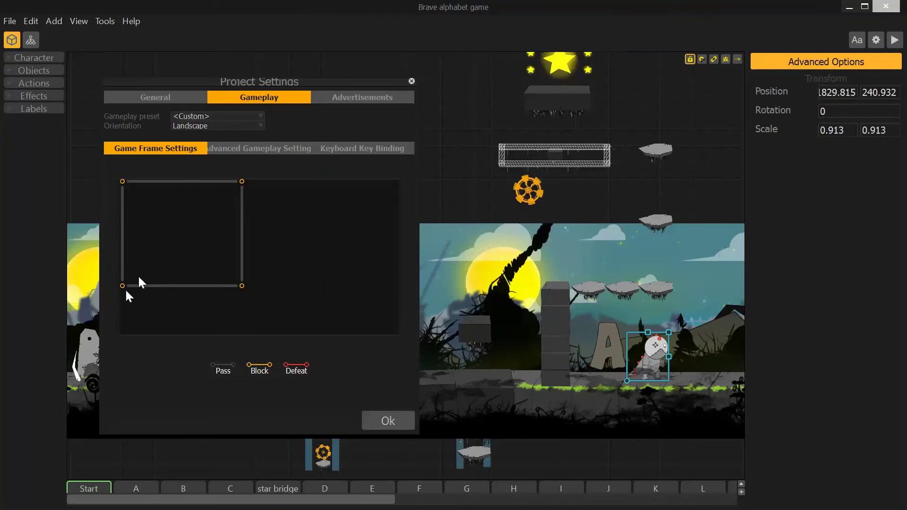
drag(122, 285, 130, 289)
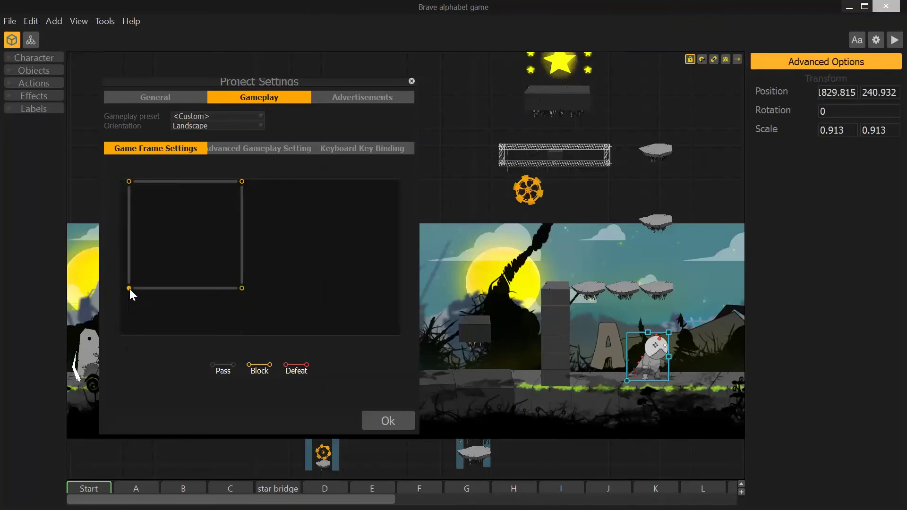
drag(129, 182, 170, 219)
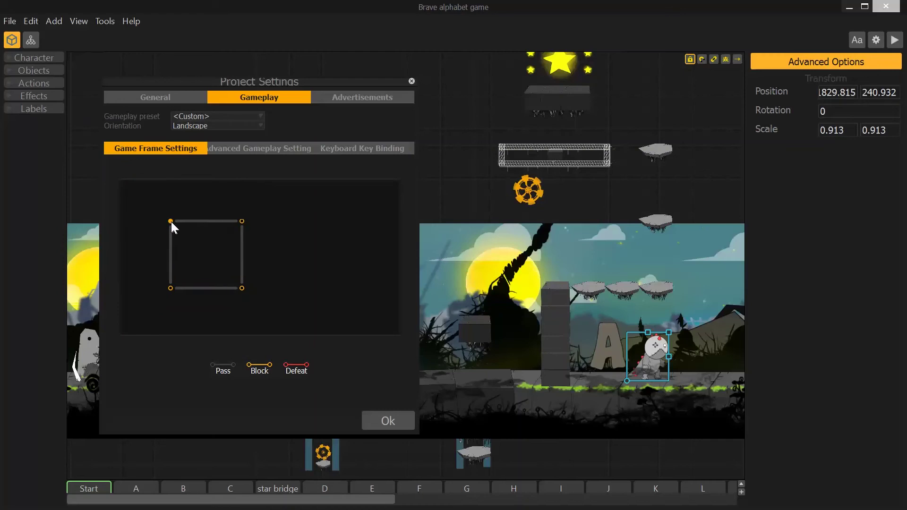
drag(241, 287, 254, 289)
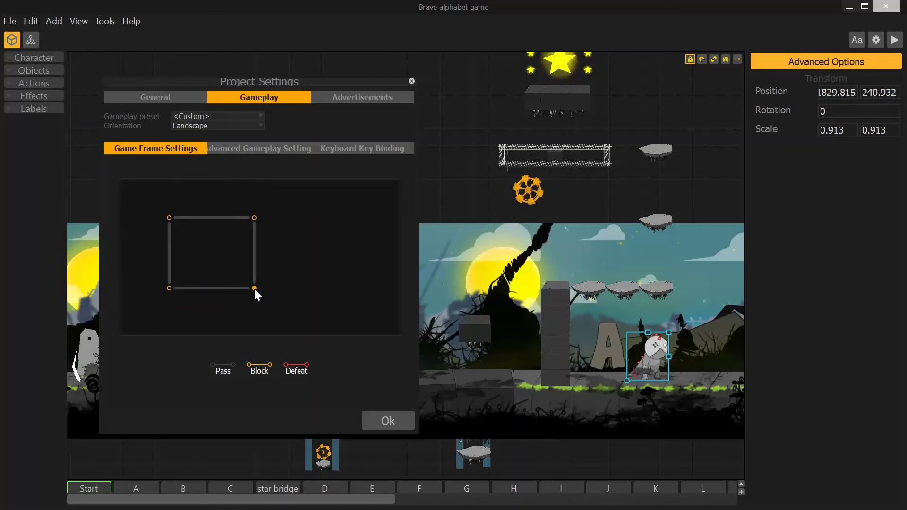
click(389, 419)
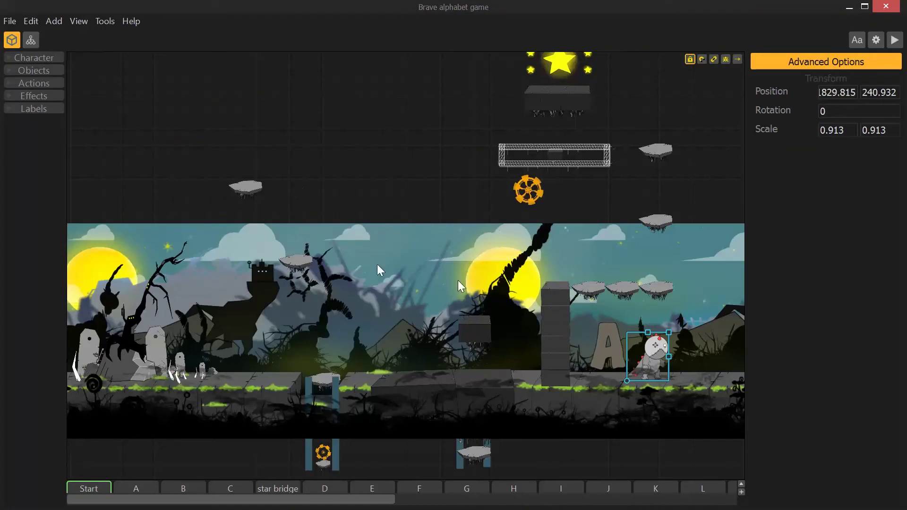
- Reopen the gameplay frame settings, keep the bottom edge on Pass, and close them
click(877, 41)
click(171, 25)
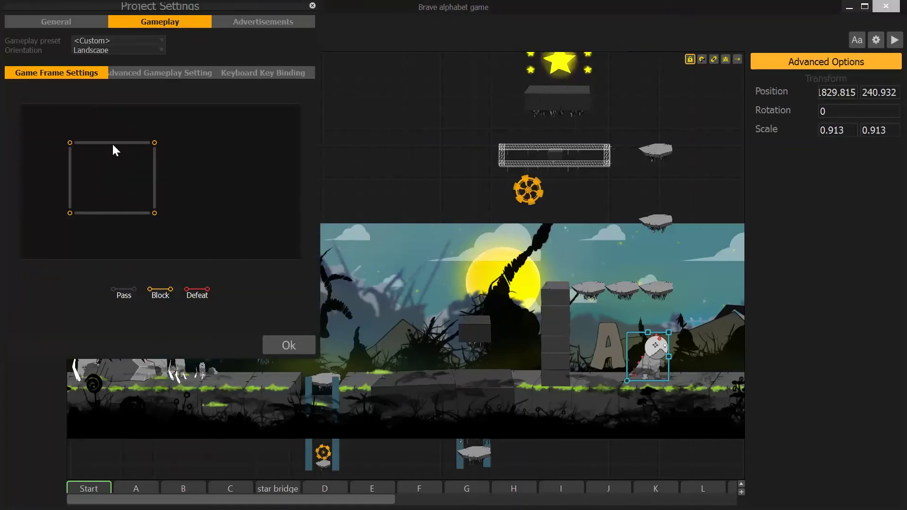
click(122, 213)
click(122, 213)
click(289, 345)
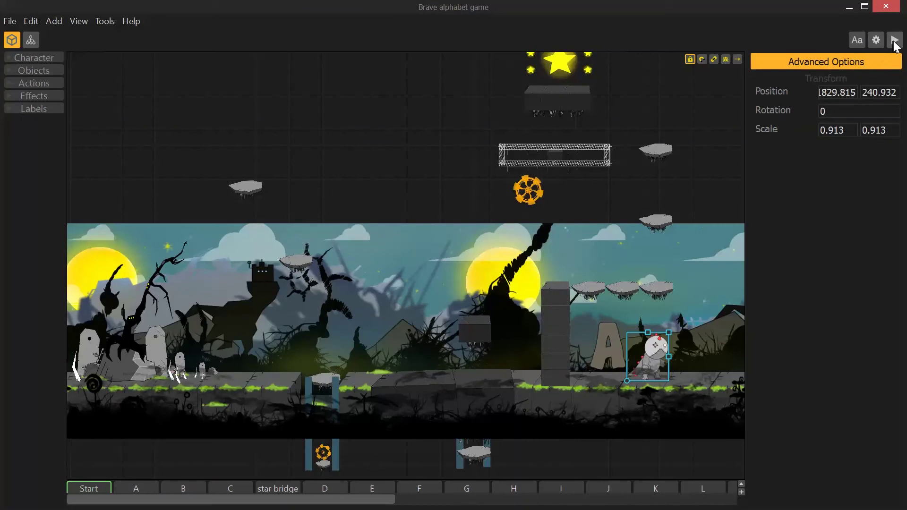
- Launch the game preview and start the level past the title screen
key(ctrl+Return)
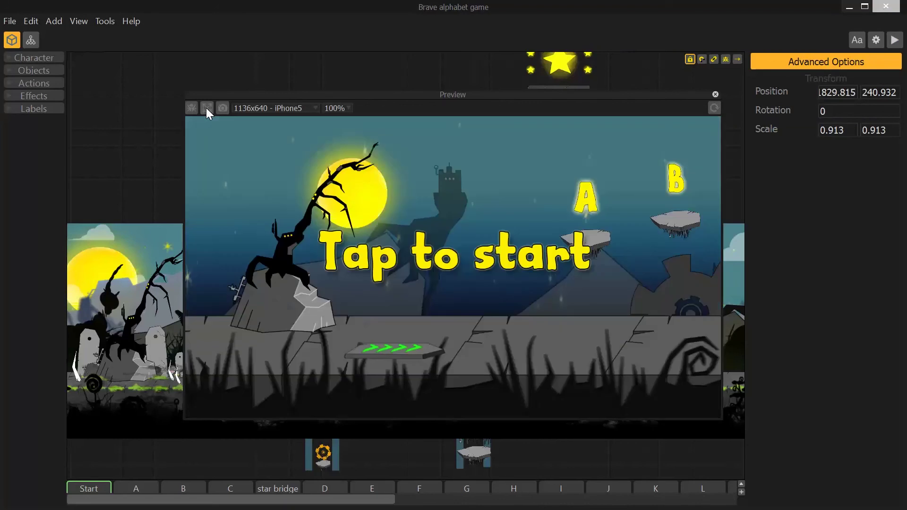
click(207, 108)
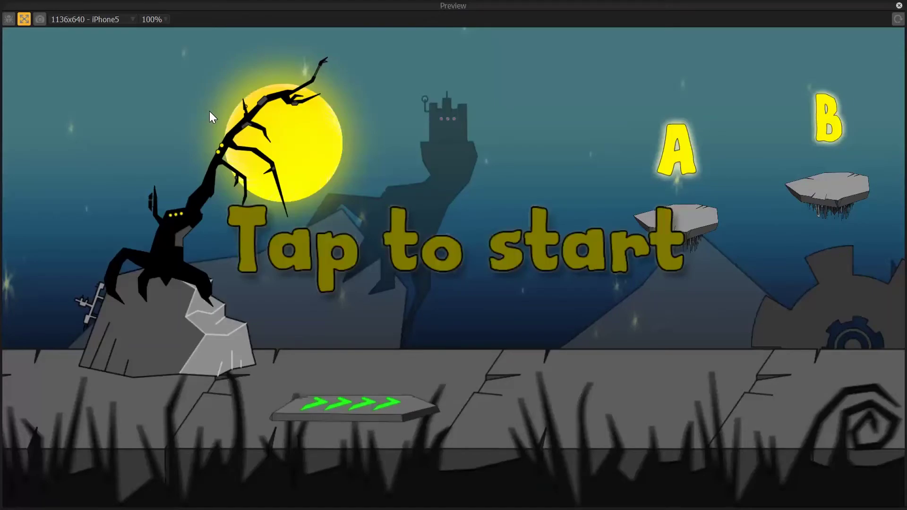
click(210, 111)
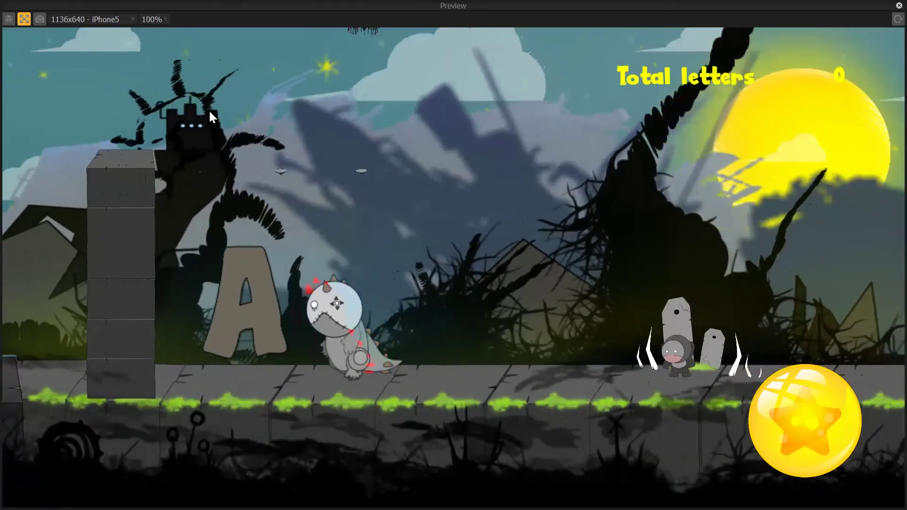
- Jump the dinosaur up the pillars toward the dark tower while the camera follows
click(209, 109)
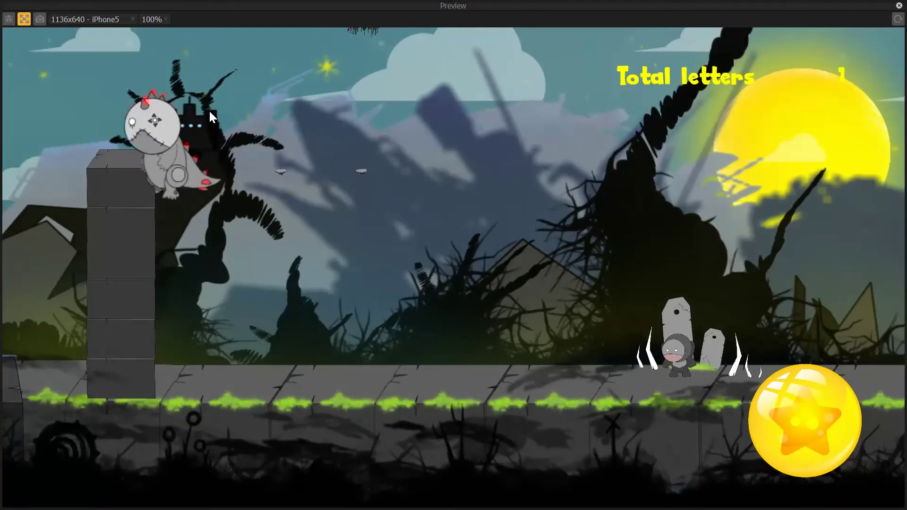
click(210, 111)
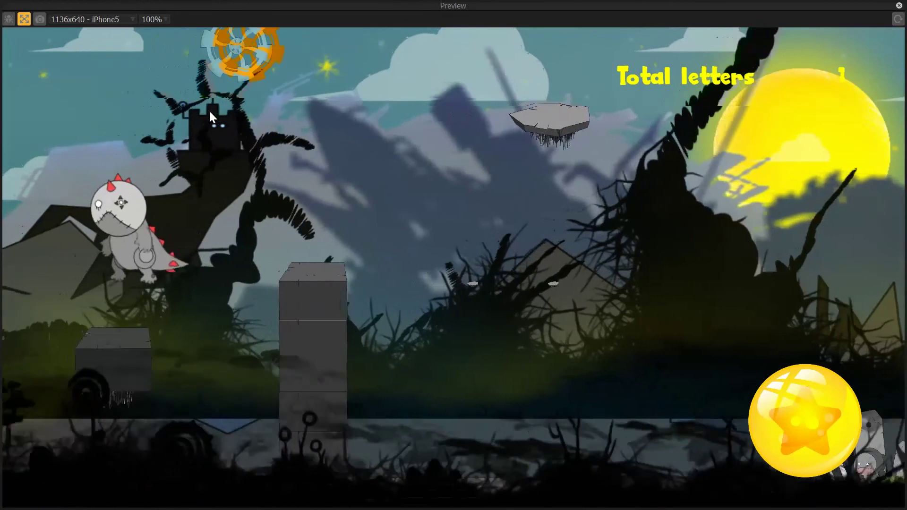
click(209, 112)
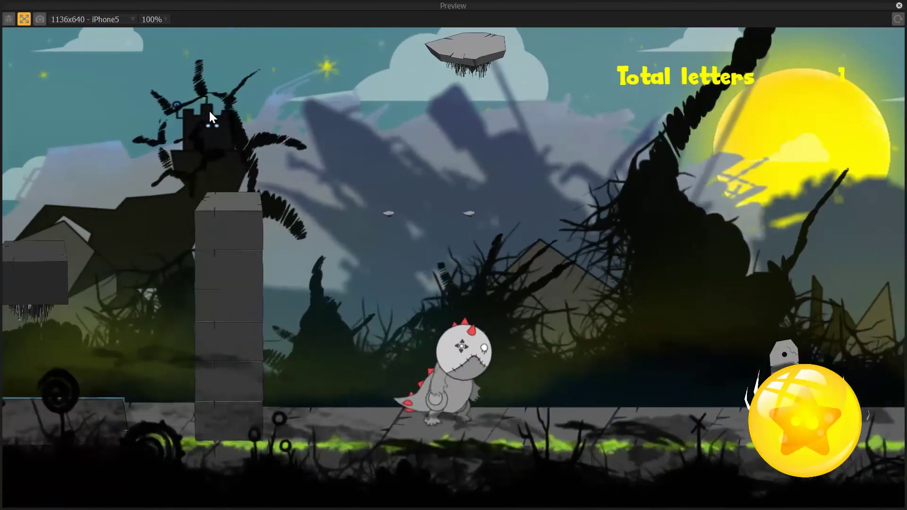
click(209, 110)
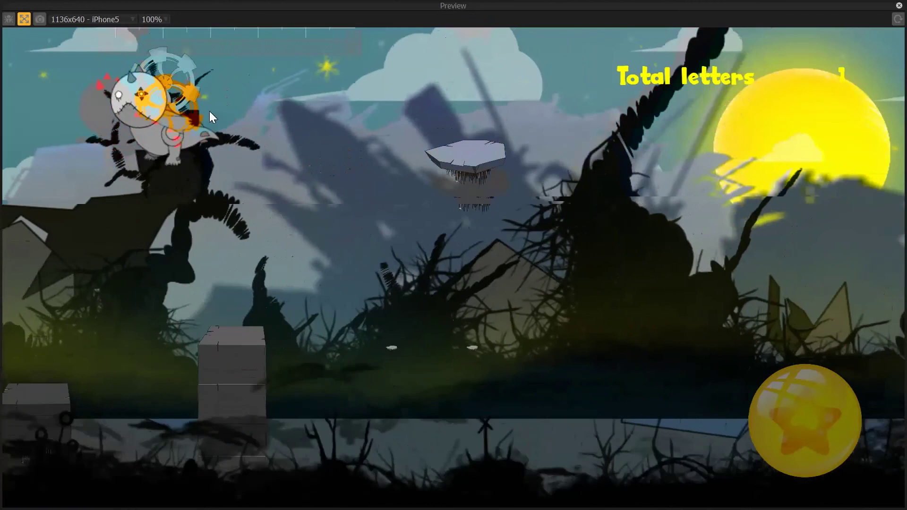